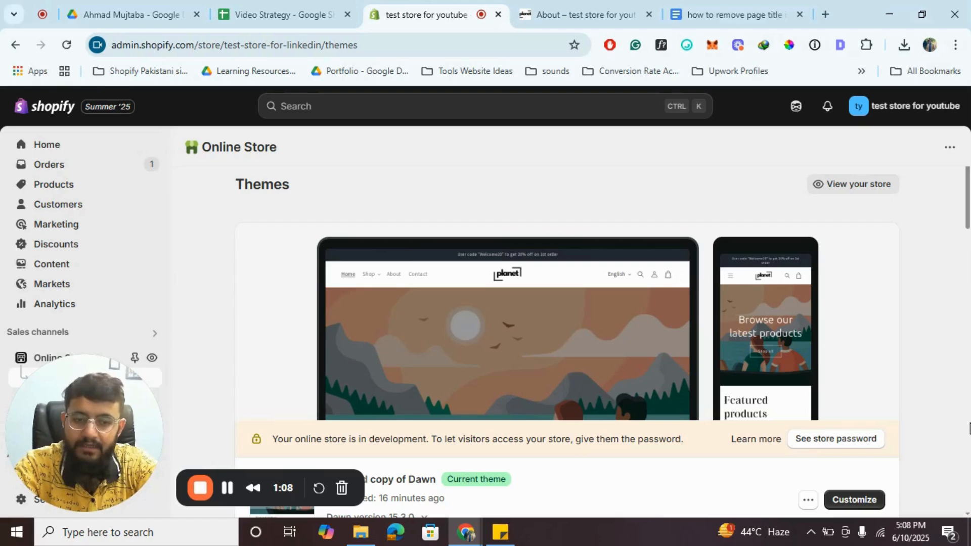
- Open the current theme, Updated copy of Dawn, in the theme editor and load the About page in the preview
{"action": "scroll", "coordinate": [886, 365], "scroll_direction": "down", "scroll_amount": 2}
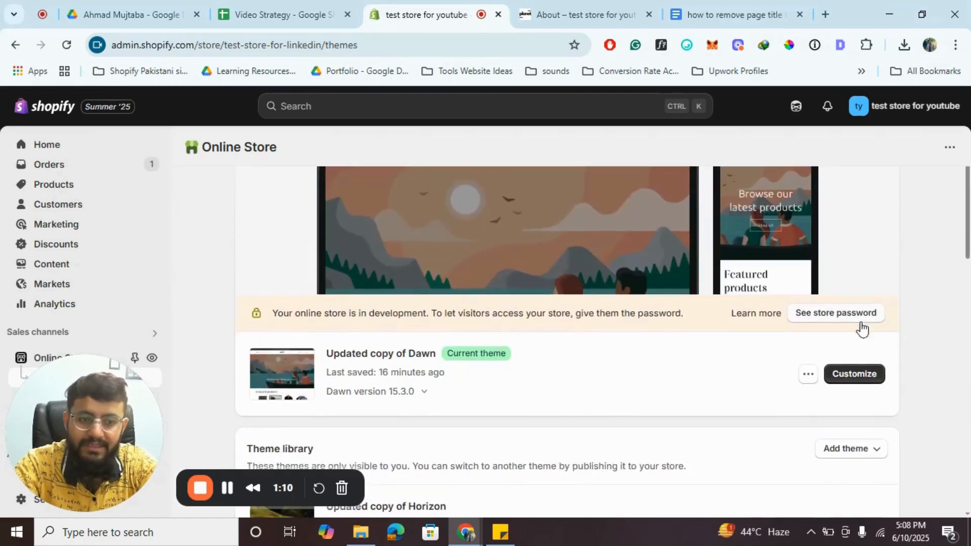
{"action": "left_click", "coordinate": [866, 373]}
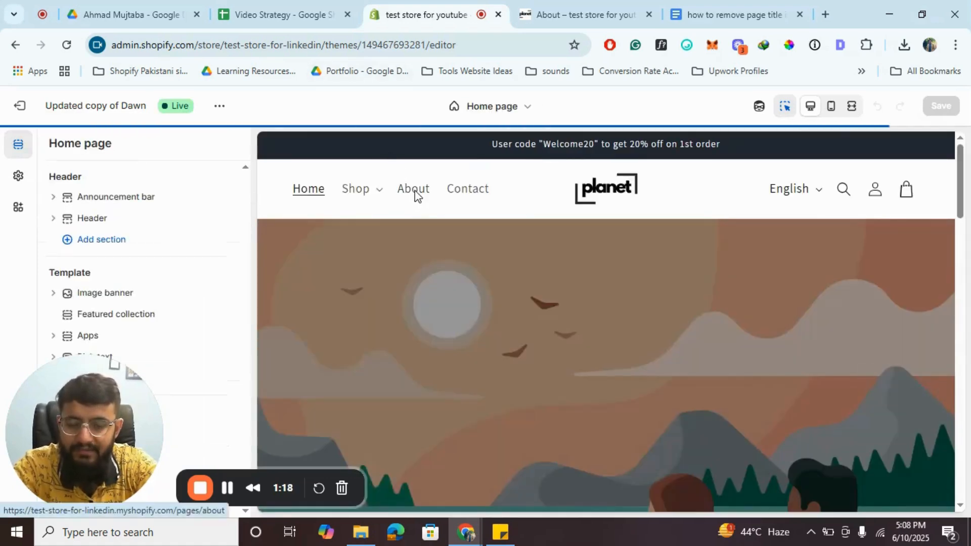
{"action": "left_click", "coordinate": [423, 197]}
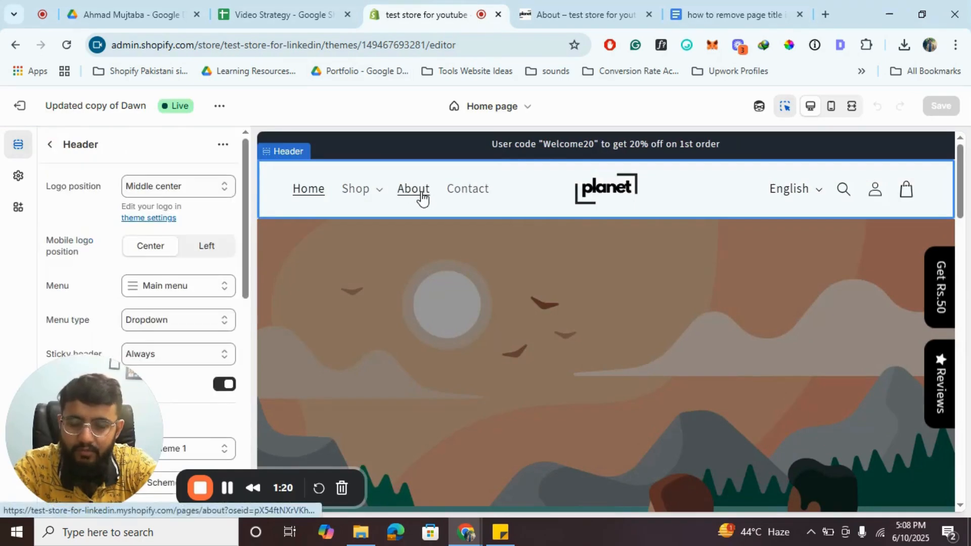
{"action": "left_click", "coordinate": [423, 197]}
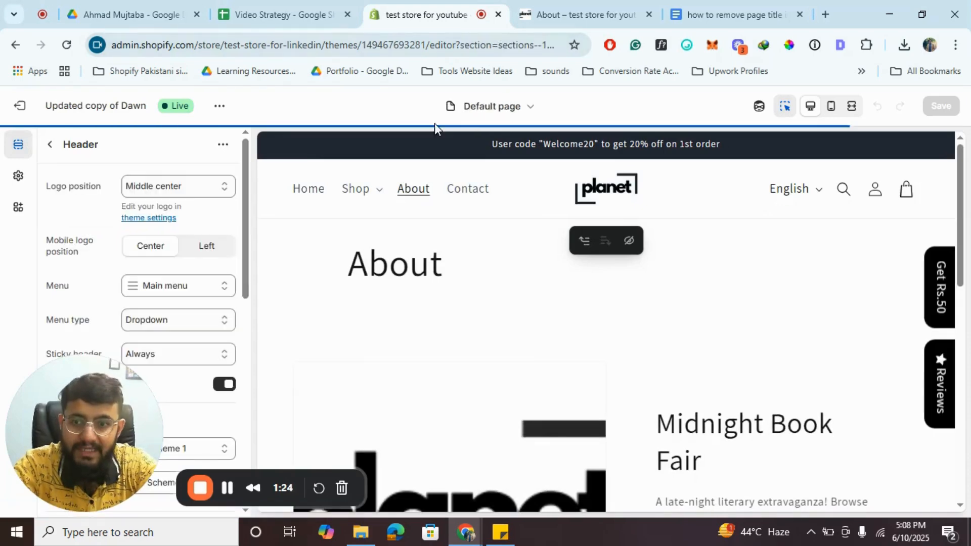
- Hide the Page section in the default page template and show it again
{"action": "left_click", "coordinate": [48, 146]}
{"action": "left_click_drag", "start_coordinate": [82, 423], "coordinate": [744, 405]}
{"action": "mouse_move", "coordinate": [184, 369]}
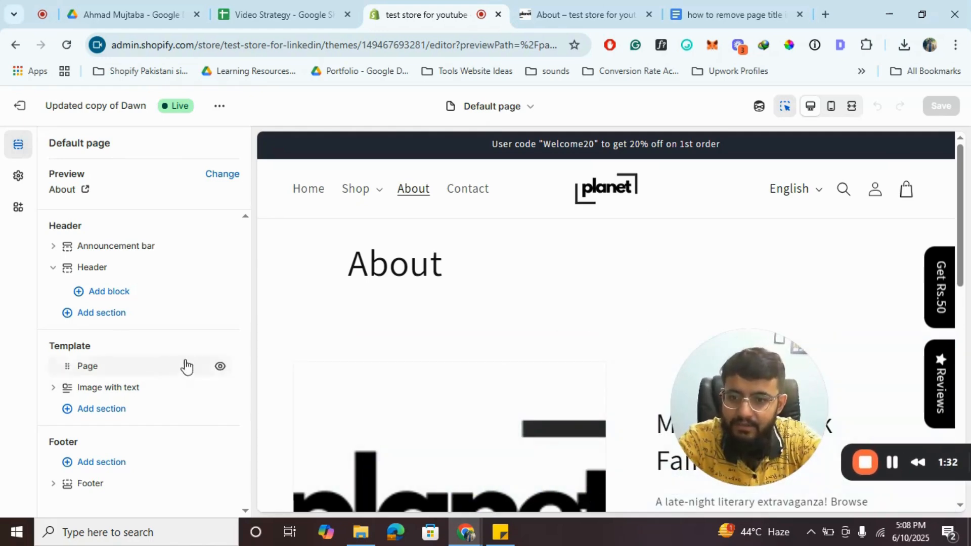
{"action": "left_click", "coordinate": [220, 367]}
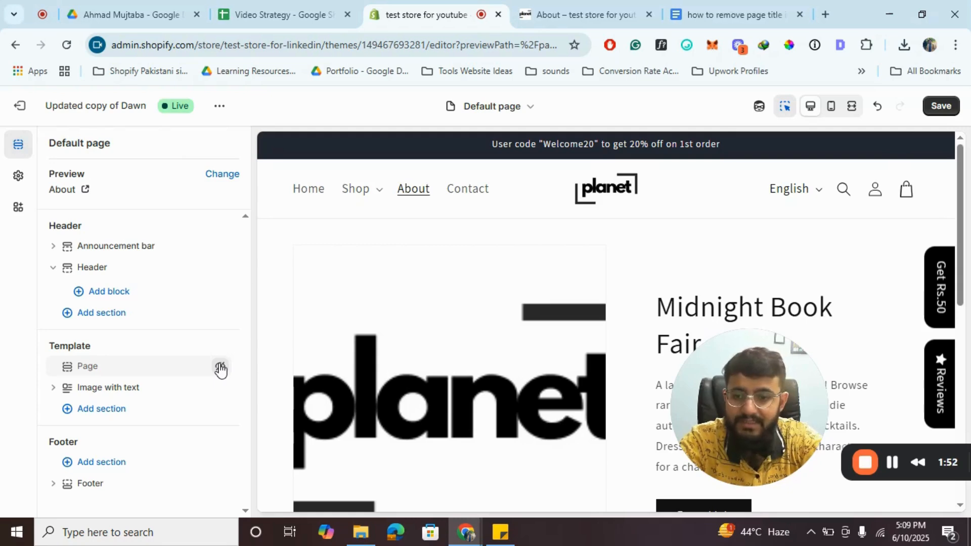
{"action": "left_click", "coordinate": [220, 367]}
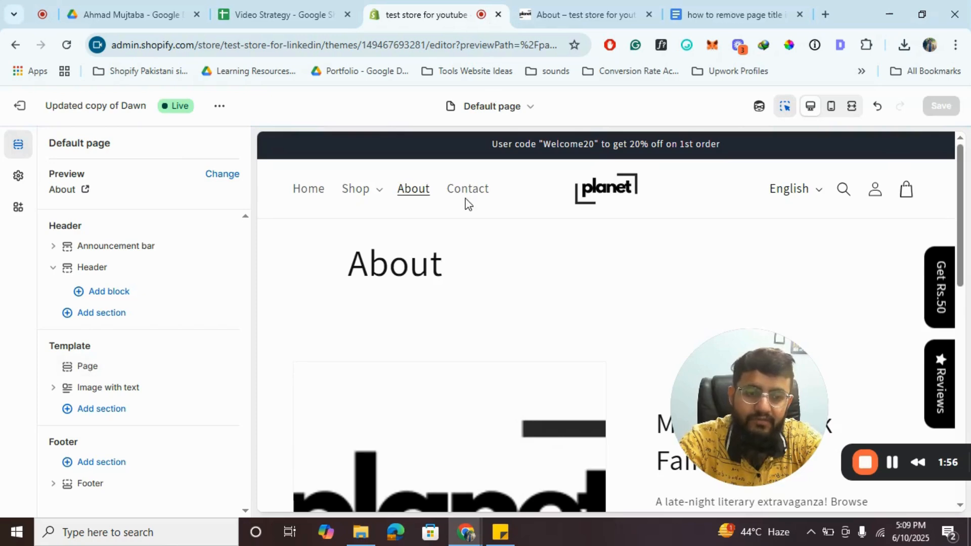
- Switch to the Google Docs document "how to remove page title in shopify" and copy its entire CSS snippet
{"action": "left_click", "coordinate": [744, 11]}
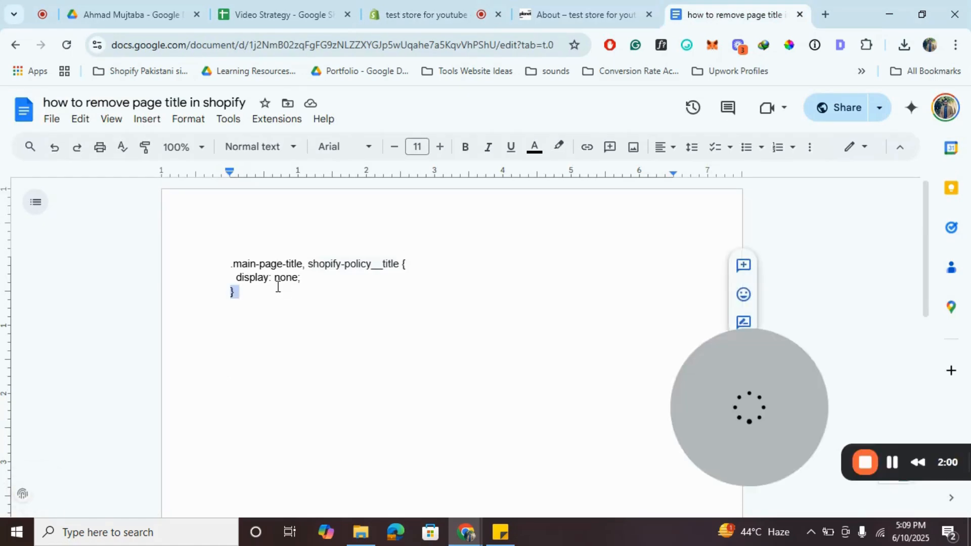
{"action": "key", "text": "ctrl+a"}
{"action": "key", "text": "ctrl+c"}
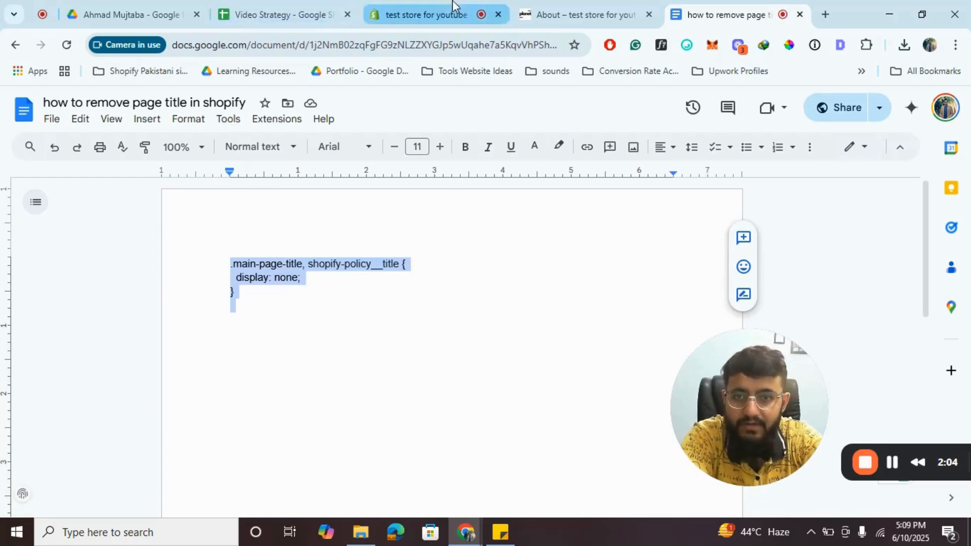
- Switch back to the Shopify theme editor and open Custom CSS in the theme settings
{"action": "left_click", "coordinate": [445, 14]}
{"action": "left_click", "coordinate": [18, 179]}
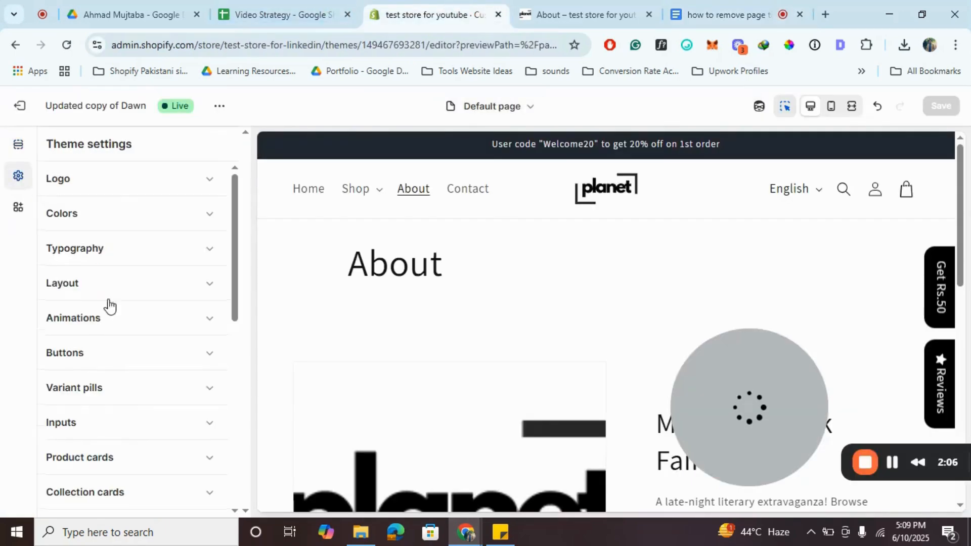
{"action": "scroll", "coordinate": [129, 354], "scroll_direction": "down", "scroll_amount": 6}
{"action": "scroll", "coordinate": [132, 379], "scroll_direction": "down", "scroll_amount": 1}
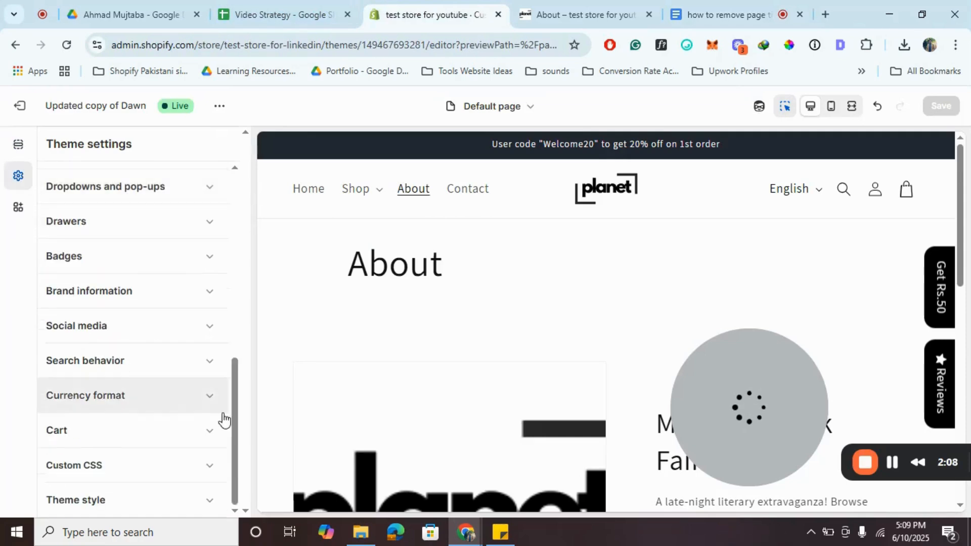
{"action": "left_click", "coordinate": [101, 466]}
{"action": "scroll", "coordinate": [152, 424], "scroll_direction": "down", "scroll_amount": 4}
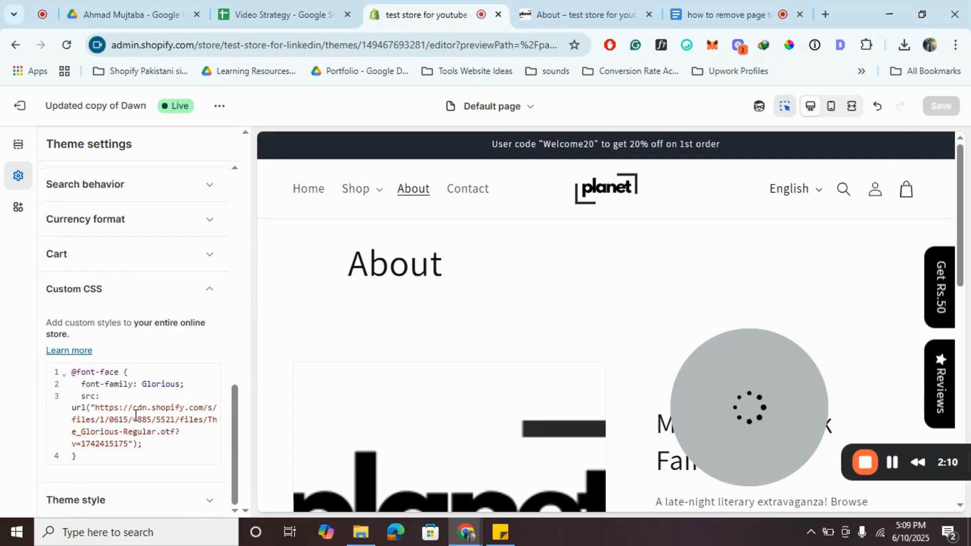
{"action": "left_click", "coordinate": [89, 457]}
{"action": "key", "text": "Return"}
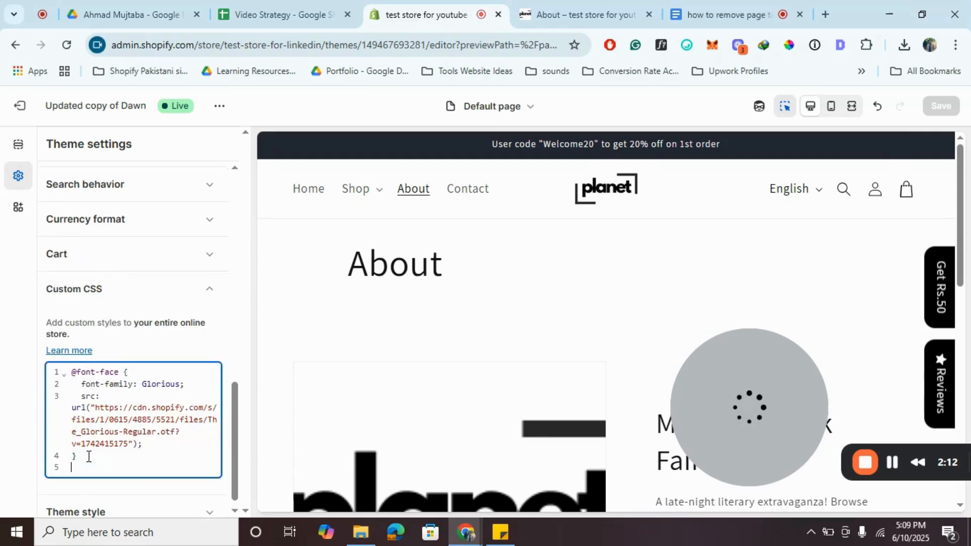
{"action": "key", "text": "ctrl+v"}
{"action": "key", "text": "BackSpace"}
{"action": "key", "text": "BackSpace"}
{"action": "key", "text": "ctrl+s"}
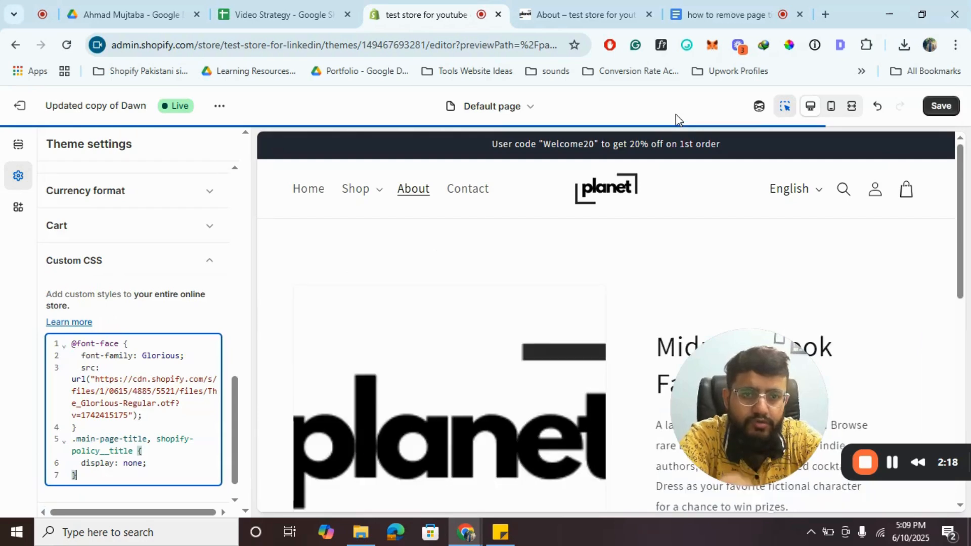
{"action": "left_click", "coordinate": [942, 112]}
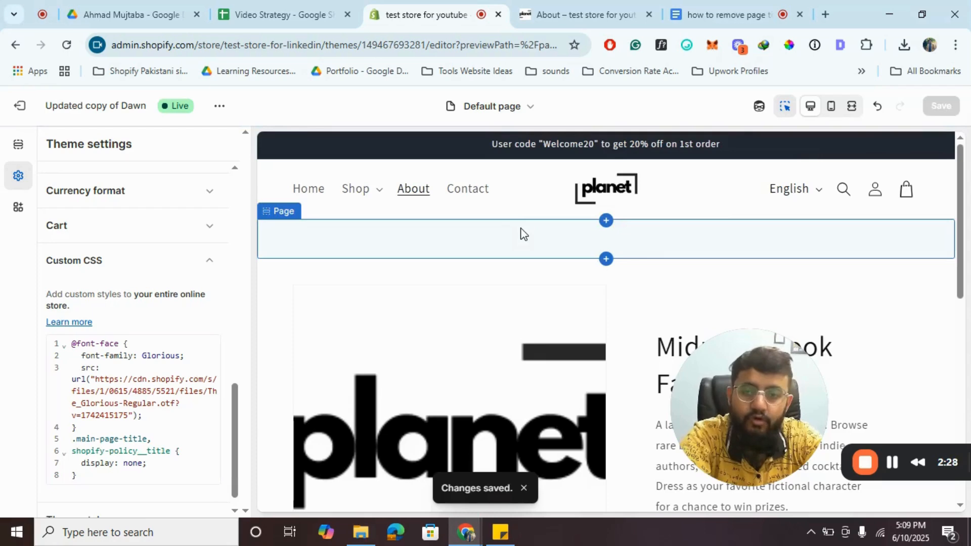
- Preview the Contact page and the Refund Policy page in the theme editor to check their page titles
{"action": "left_click", "coordinate": [473, 199]}
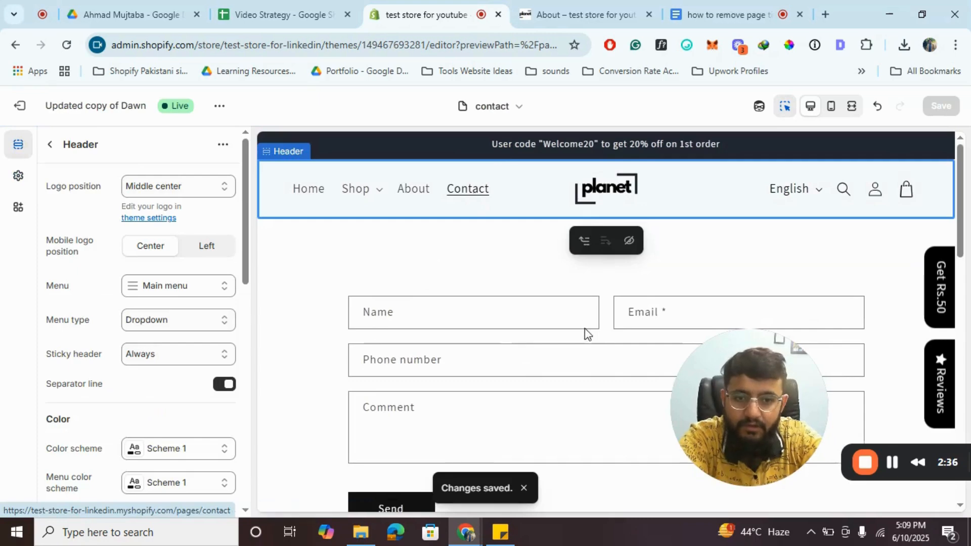
{"action": "scroll", "coordinate": [558, 386], "scroll_direction": "down", "scroll_amount": 10}
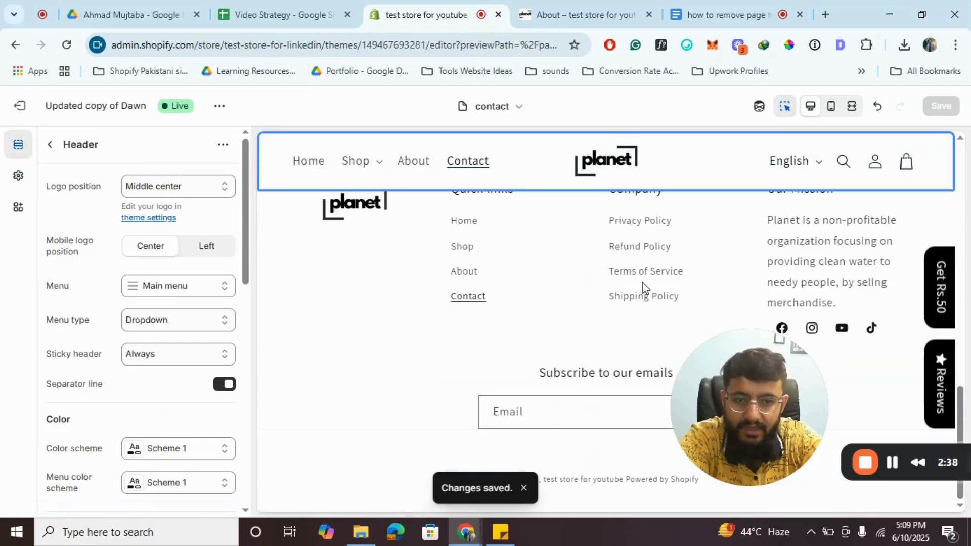
{"action": "left_click", "coordinate": [645, 248]}
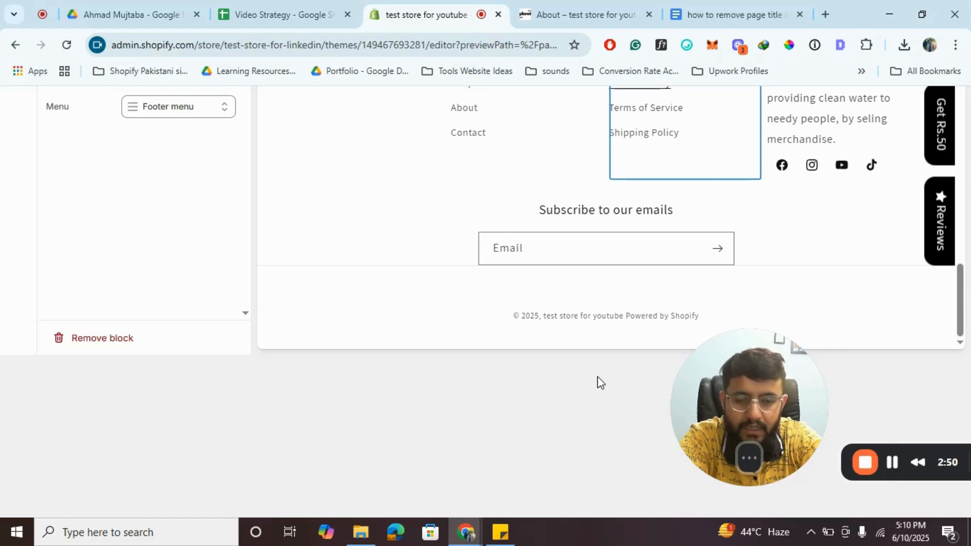
{"action": "scroll", "coordinate": [492, 317], "scroll_direction": "up", "scroll_amount": 10}
{"action": "scroll", "coordinate": [493, 316], "scroll_direction": "up", "scroll_amount": 5}
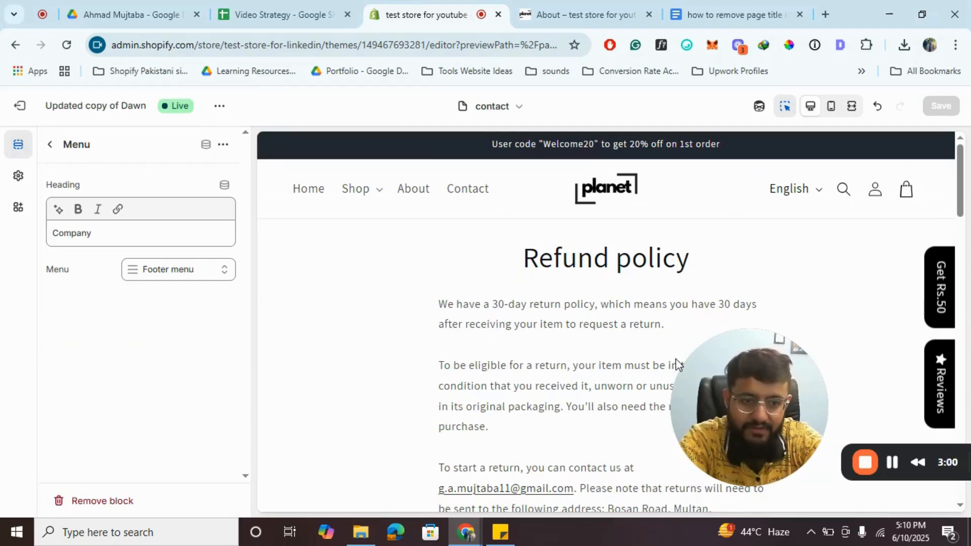
- Review the CSS snippet in the Google Docs document and return to the Shopify theme editor
{"action": "left_click", "coordinate": [891, 462]}
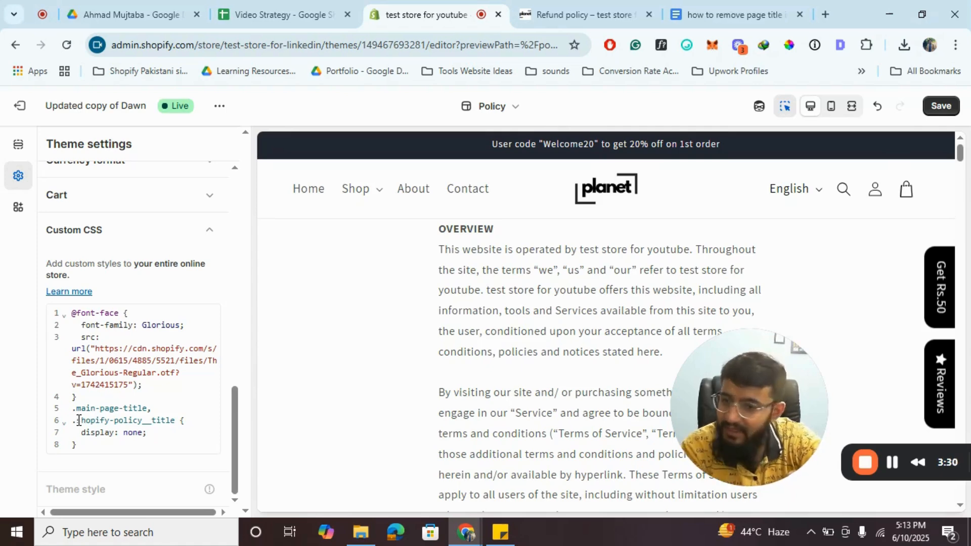
{"action": "left_click", "coordinate": [806, 7]}
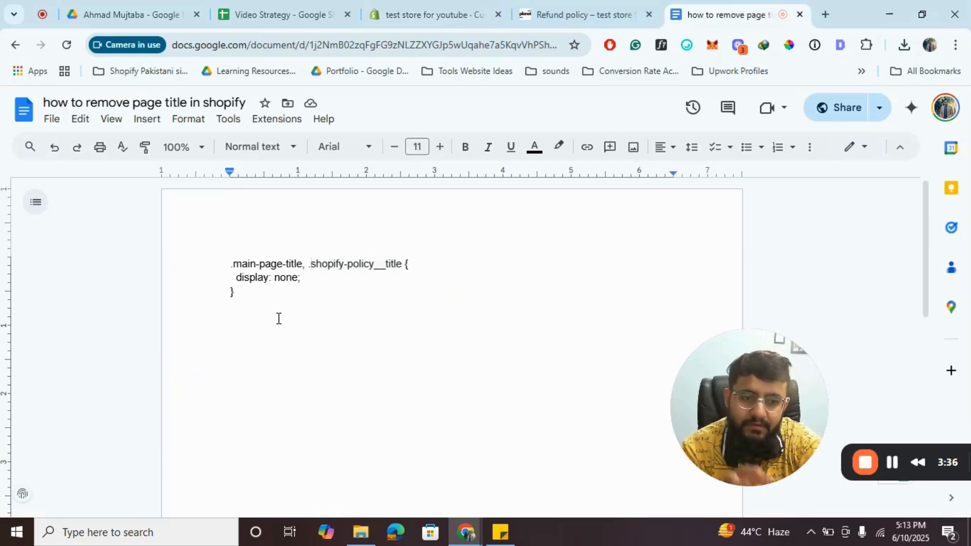
{"action": "left_click", "coordinate": [443, 6]}
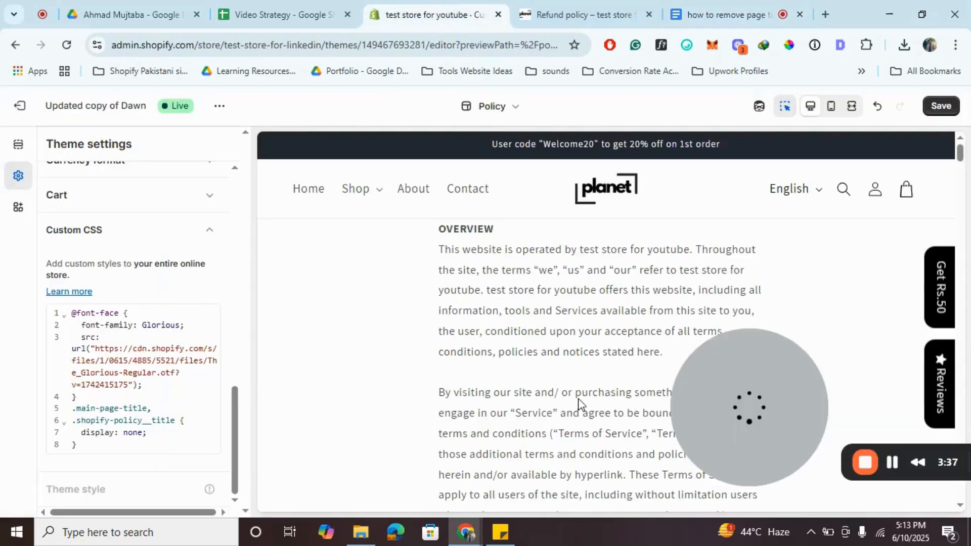
- Preview the Shipping Policy and Privacy Policy pages through the store's footer links to check their titles
{"action": "scroll", "coordinate": [579, 405], "scroll_direction": "down", "scroll_amount": 20}
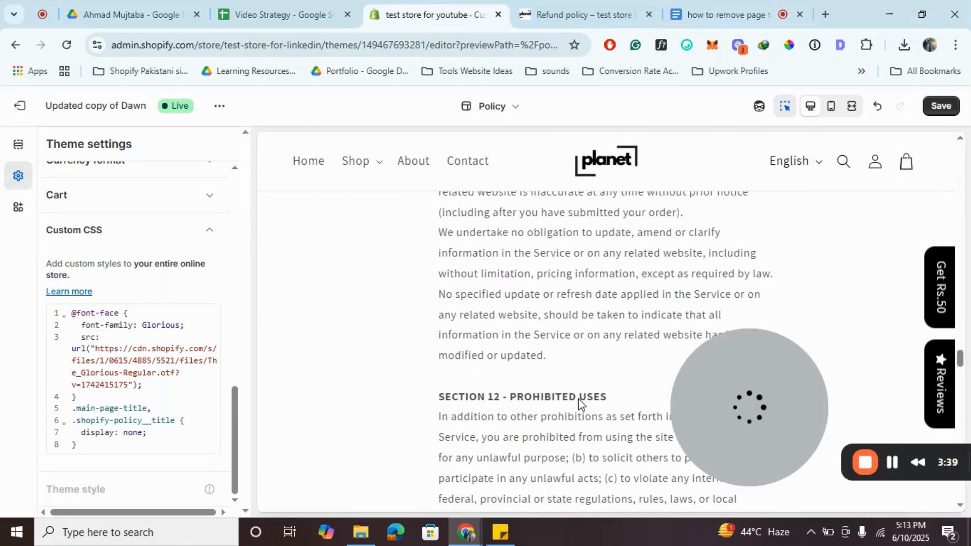
{"action": "scroll", "coordinate": [579, 404], "scroll_direction": "down", "scroll_amount": 15}
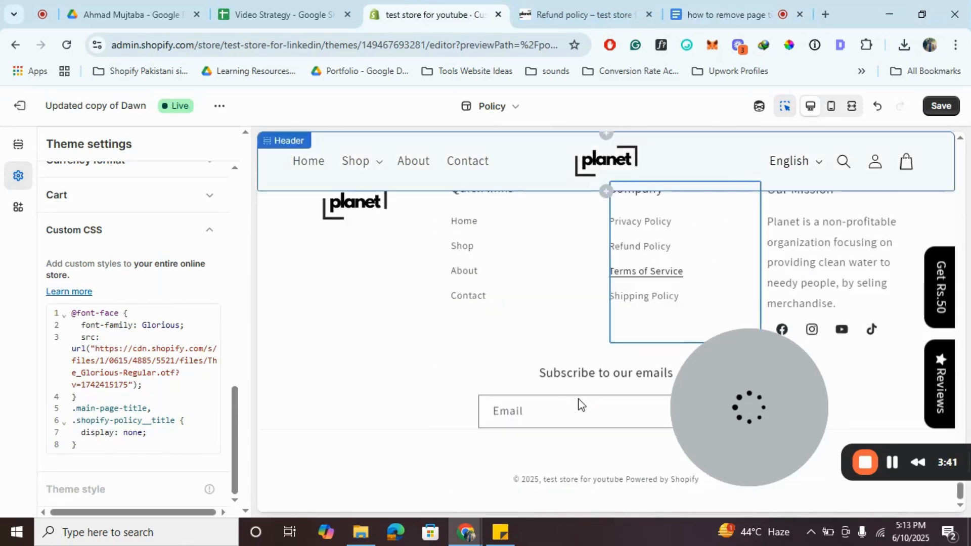
{"action": "left_click", "coordinate": [653, 296]}
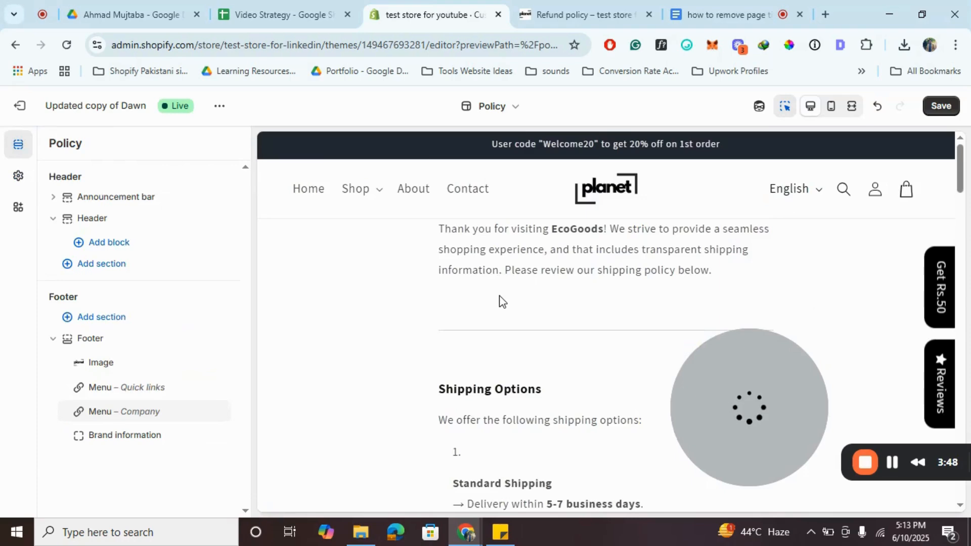
{"action": "scroll", "coordinate": [499, 302], "scroll_direction": "down", "scroll_amount": 15}
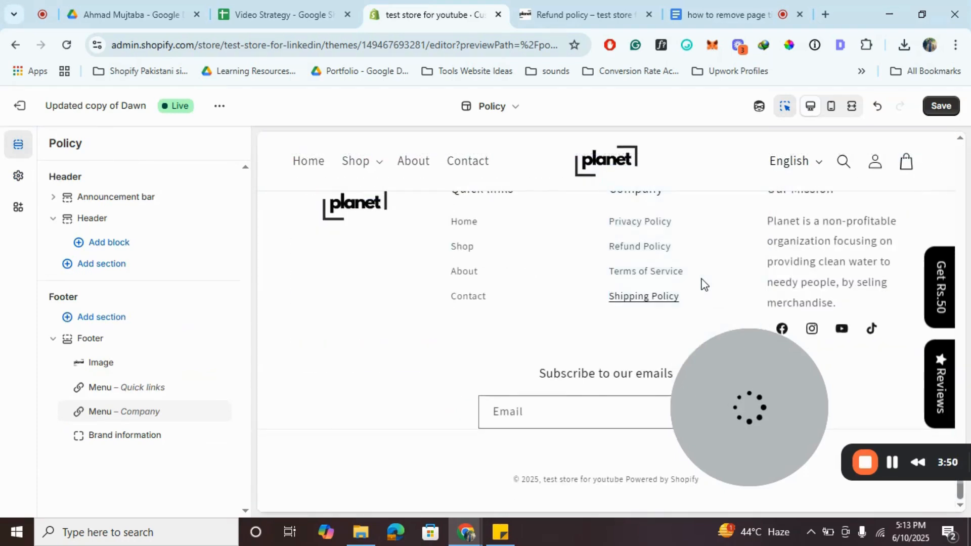
{"action": "left_click", "coordinate": [705, 284]}
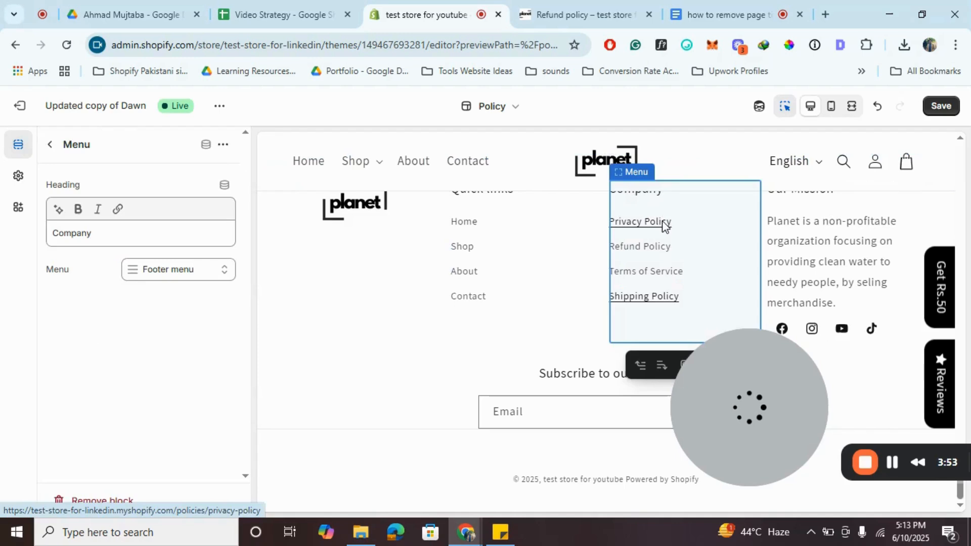
{"action": "left_click", "coordinate": [664, 226]}
{"action": "scroll", "coordinate": [470, 293], "scroll_direction": "down", "scroll_amount": 15}
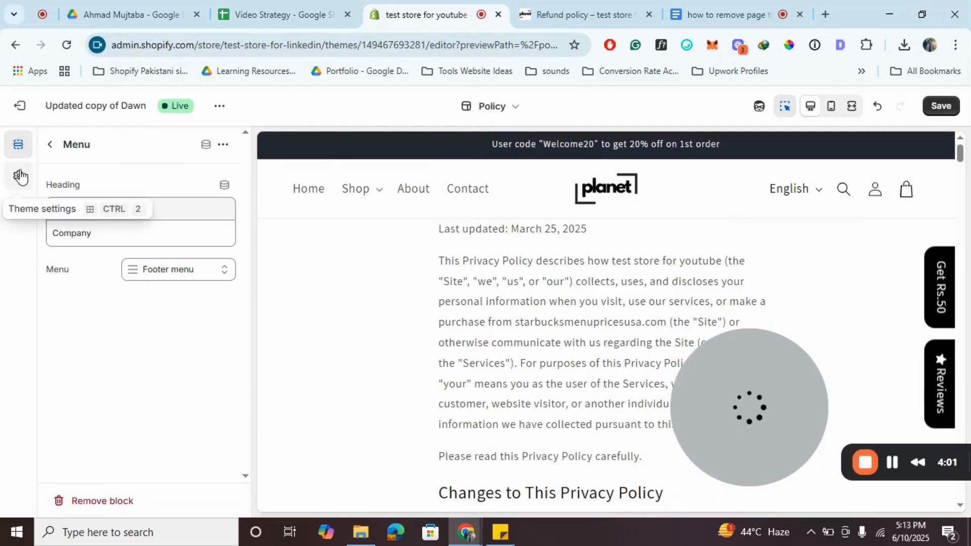
- Compare the theme's Custom CSS with the Google Docs snippet and save the theme with the .shopify-policy__title selector
{"action": "left_click", "coordinate": [19, 176]}
{"action": "scroll", "coordinate": [167, 369], "scroll_direction": "down", "scroll_amount": 10}
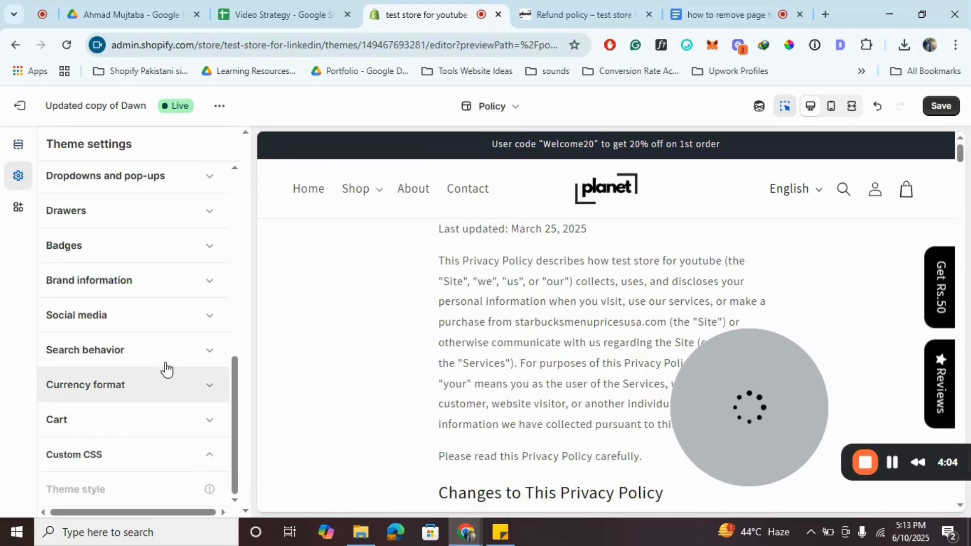
{"action": "scroll", "coordinate": [167, 369], "scroll_direction": "down", "scroll_amount": 5}
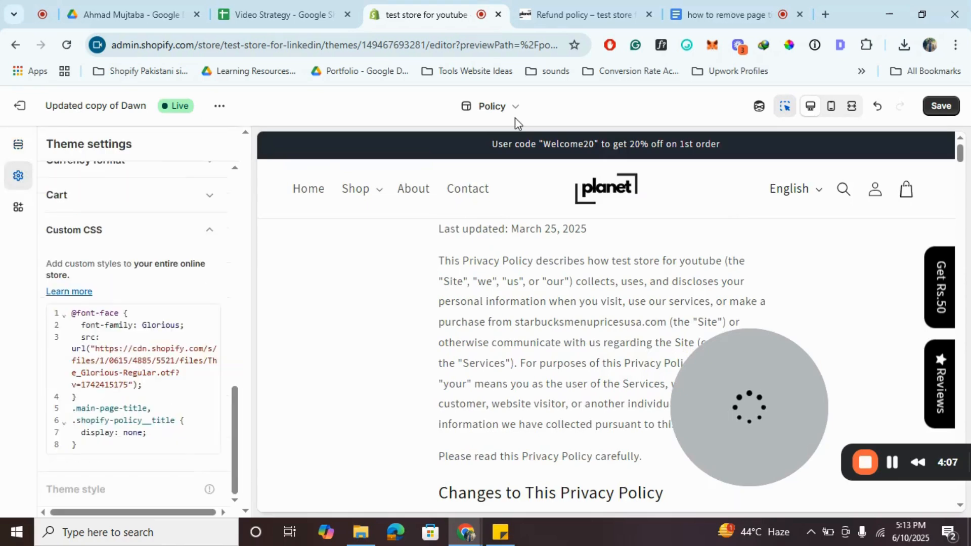
{"action": "left_click", "coordinate": [753, 10]}
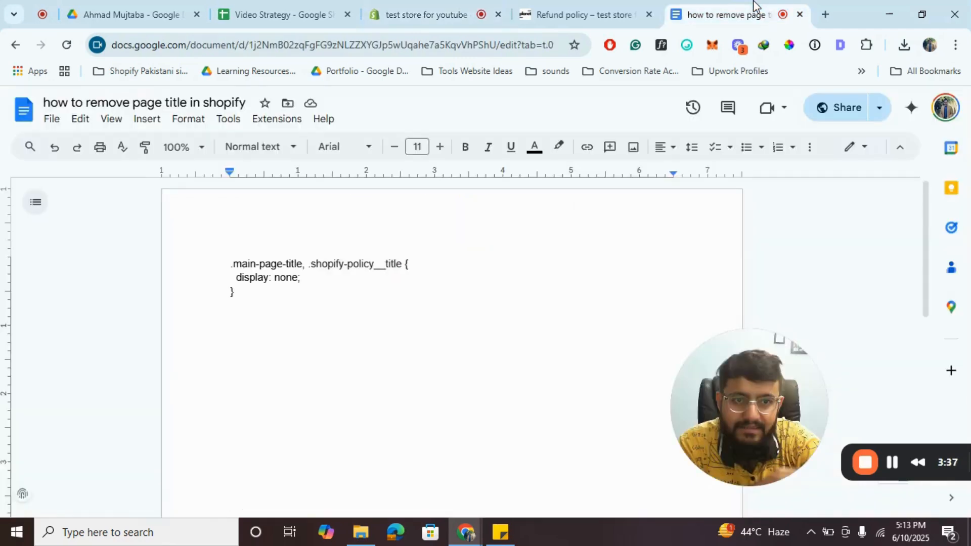
{"action": "left_click", "coordinate": [394, 10]}
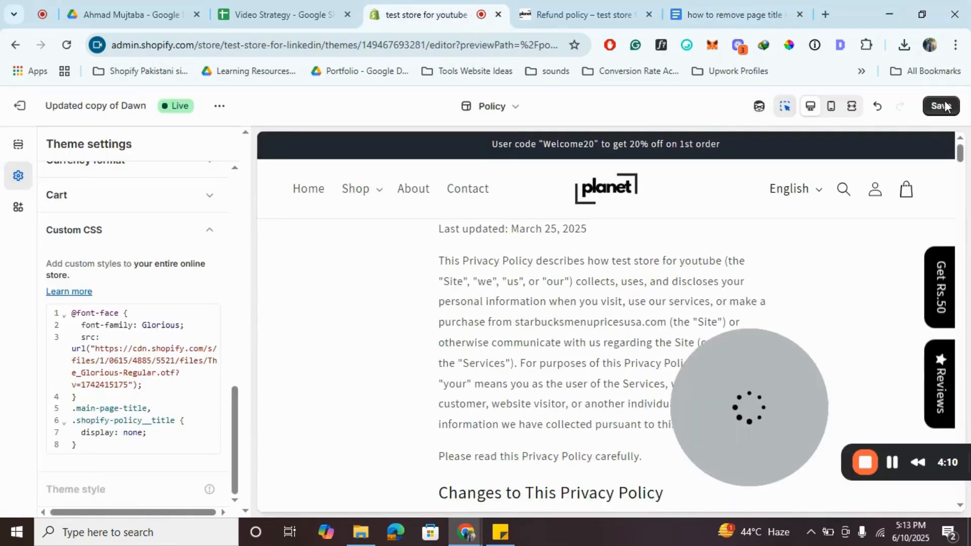
{"action": "left_click", "coordinate": [942, 104]}
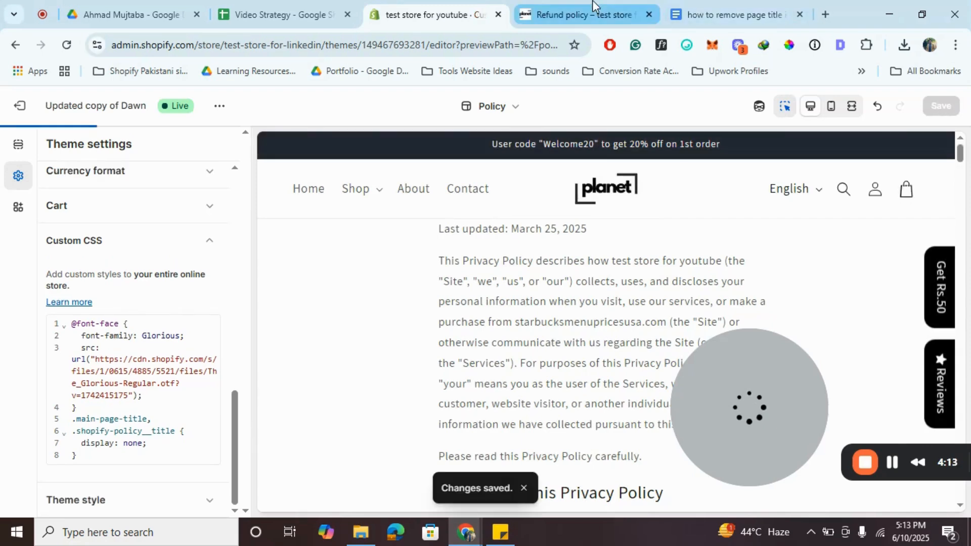
- Switch to the live storefront, close the developer tools, check the Terms of Service page, and return to the theme editor
{"action": "left_click", "coordinate": [594, 11]}
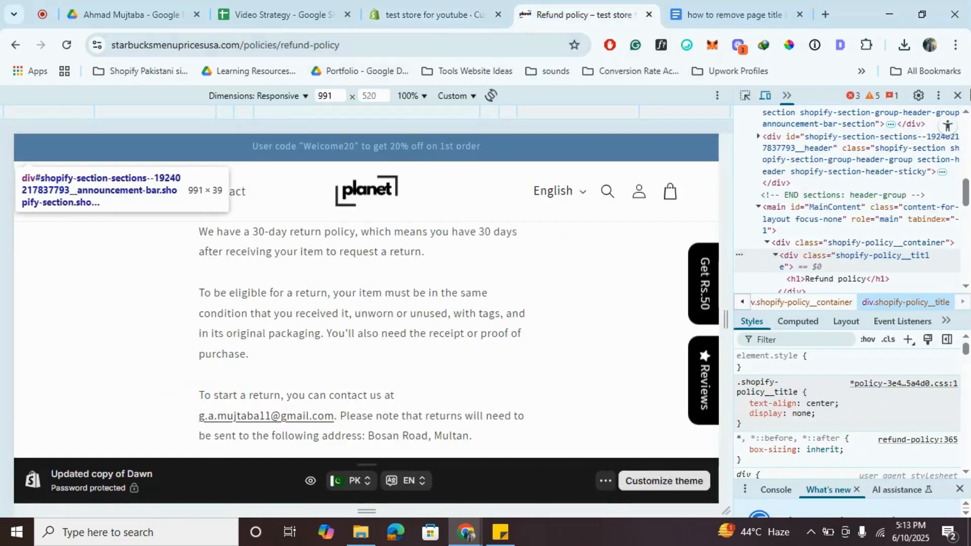
{"action": "left_click", "coordinate": [958, 96]}
{"action": "scroll", "coordinate": [488, 273], "scroll_direction": "down", "scroll_amount": 10}
{"action": "left_click", "coordinate": [540, 303]}
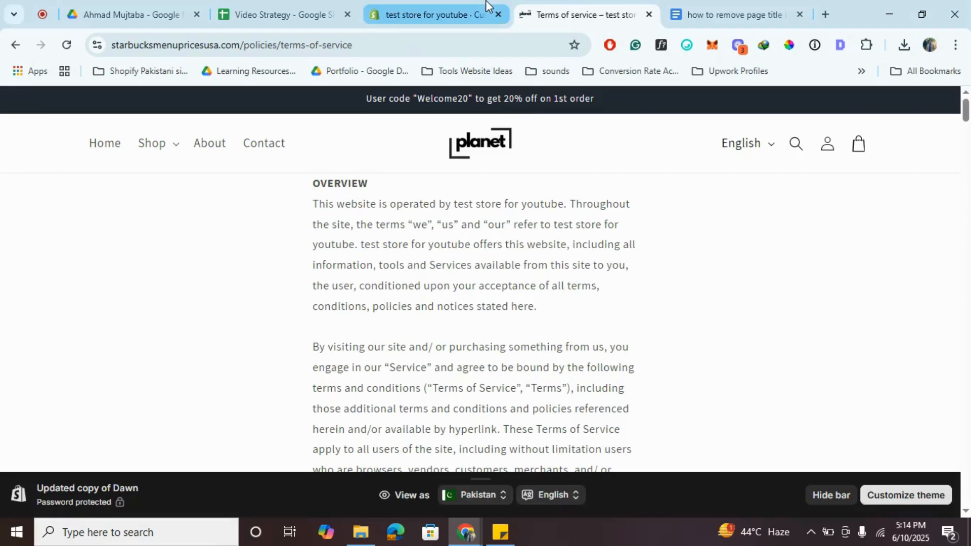
{"action": "left_click", "coordinate": [443, 5]}
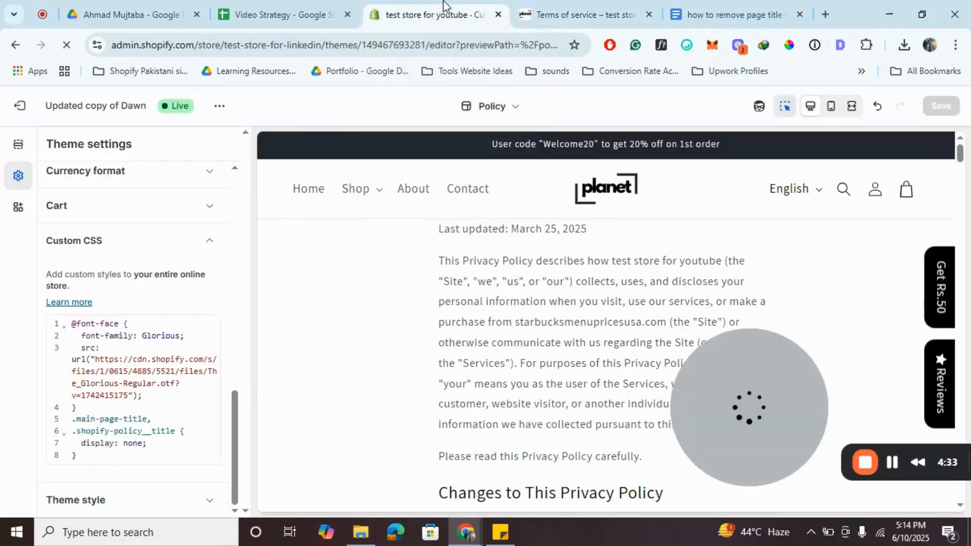